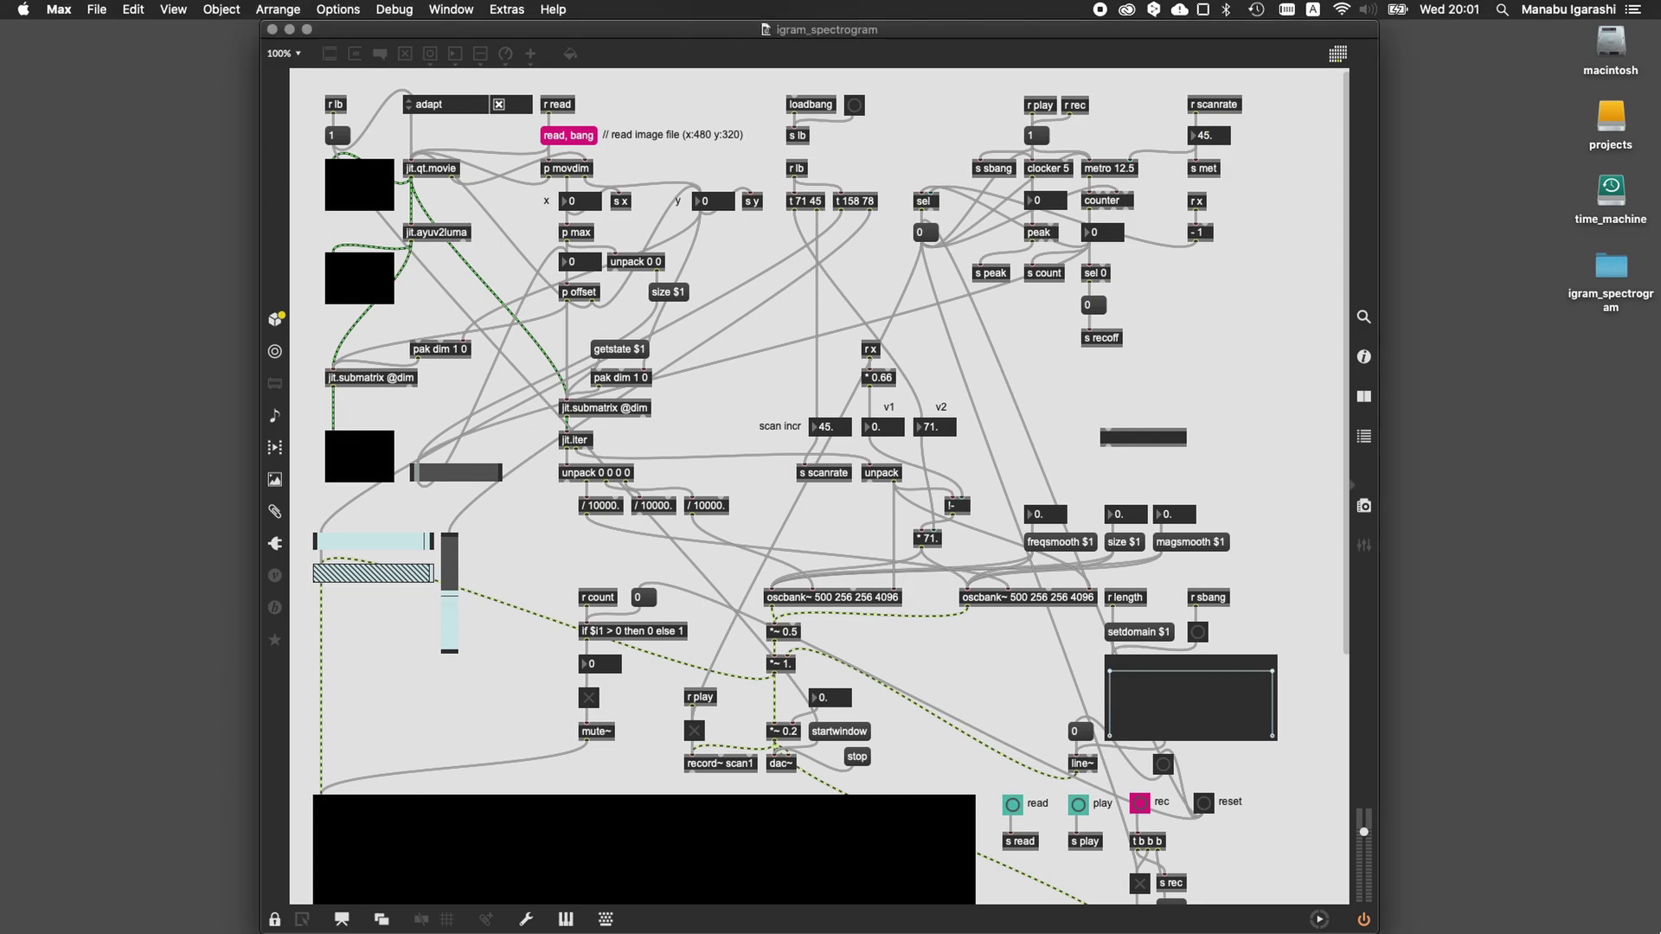
Step: Load the image gogh.jpg into the igram_spectrogram patch after previewing it, and play it as a spectrogram
{"action": "scroll", "coordinate": [1305, 595], "scroll_direction": "down", "scroll_amount": 1}
{"action": "scroll", "coordinate": [1304, 595], "scroll_direction": "down", "scroll_amount": 10}
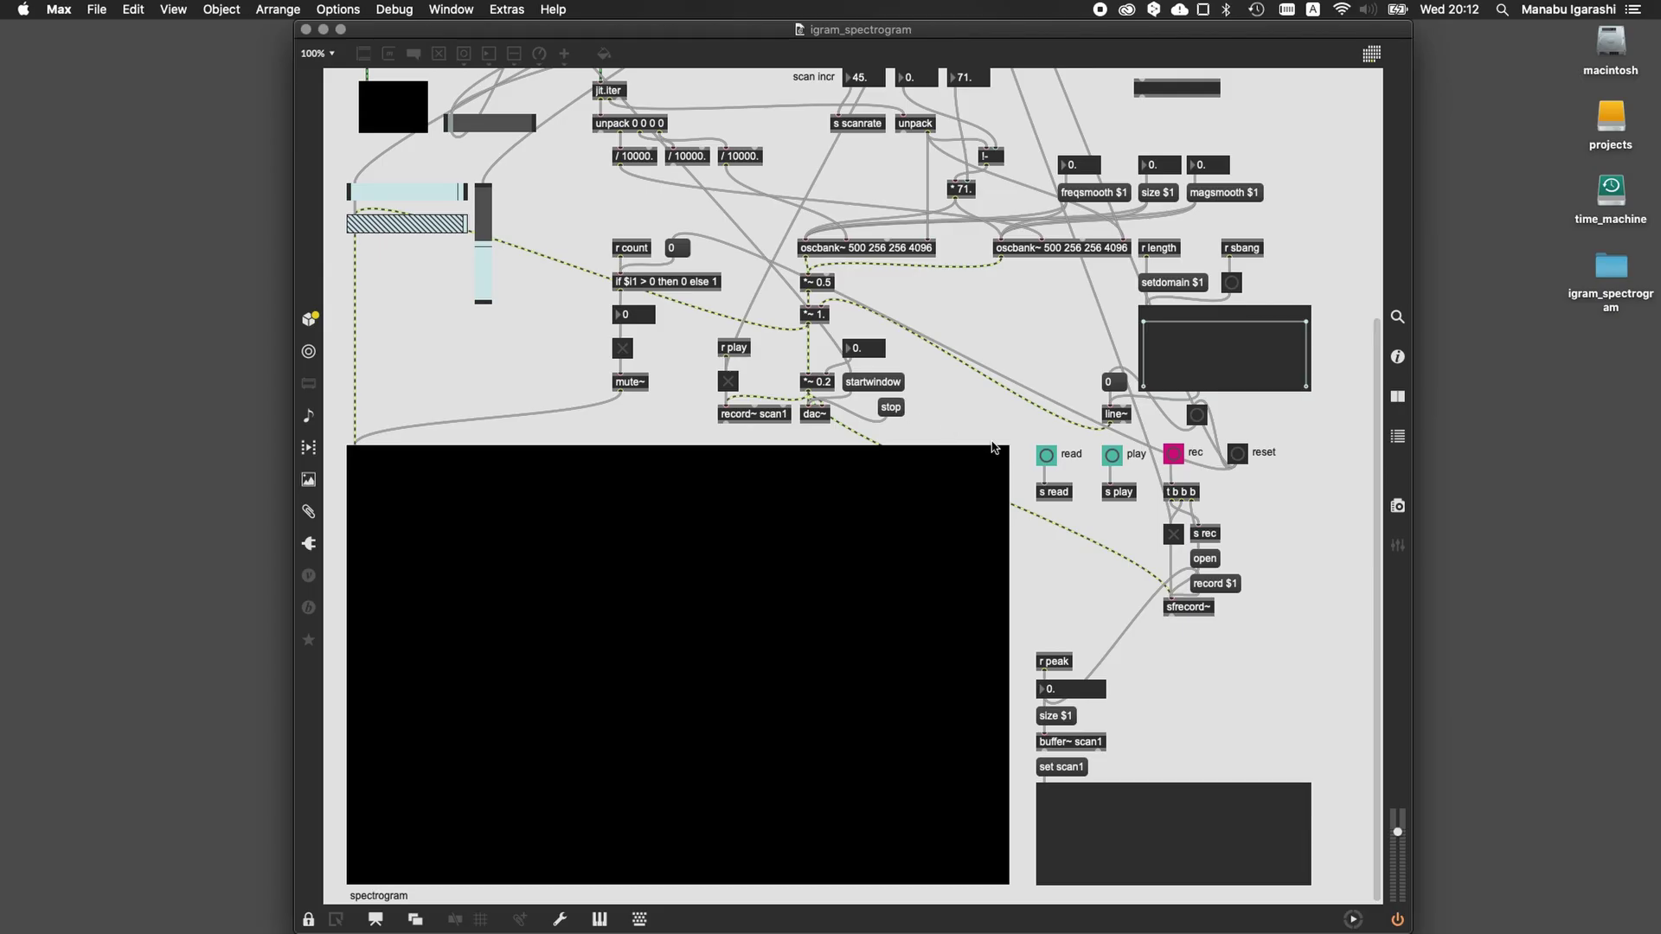
{"action": "left_click", "coordinate": [1047, 455]}
{"action": "left_click", "coordinate": [670, 218]}
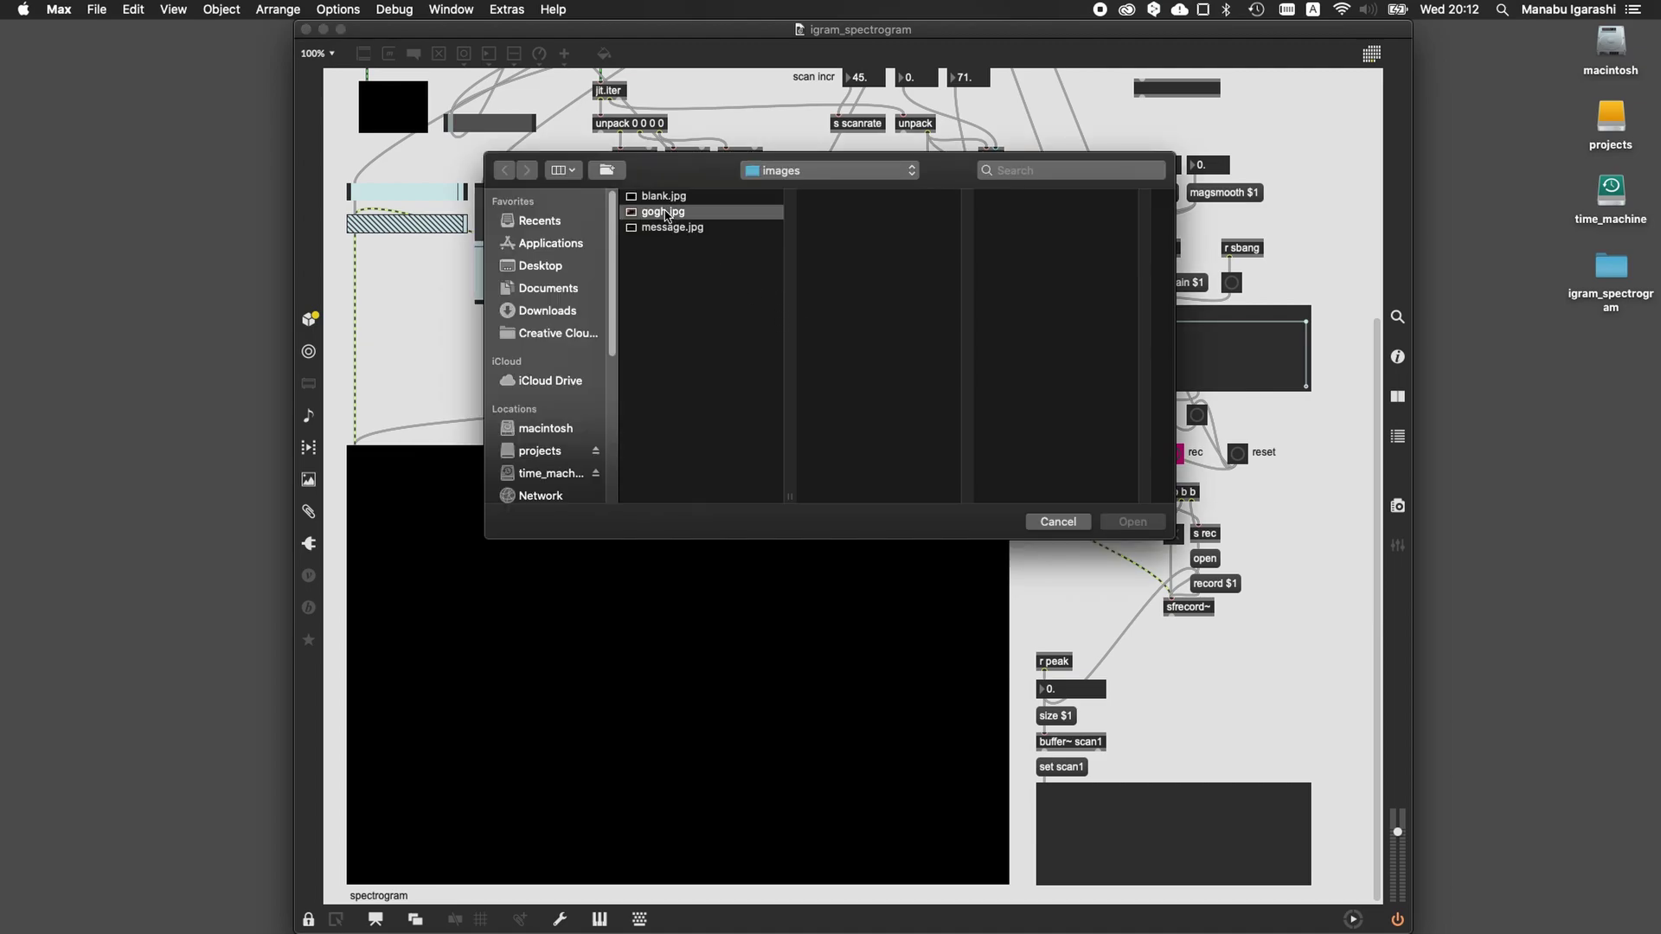
{"action": "key", "text": "space"}
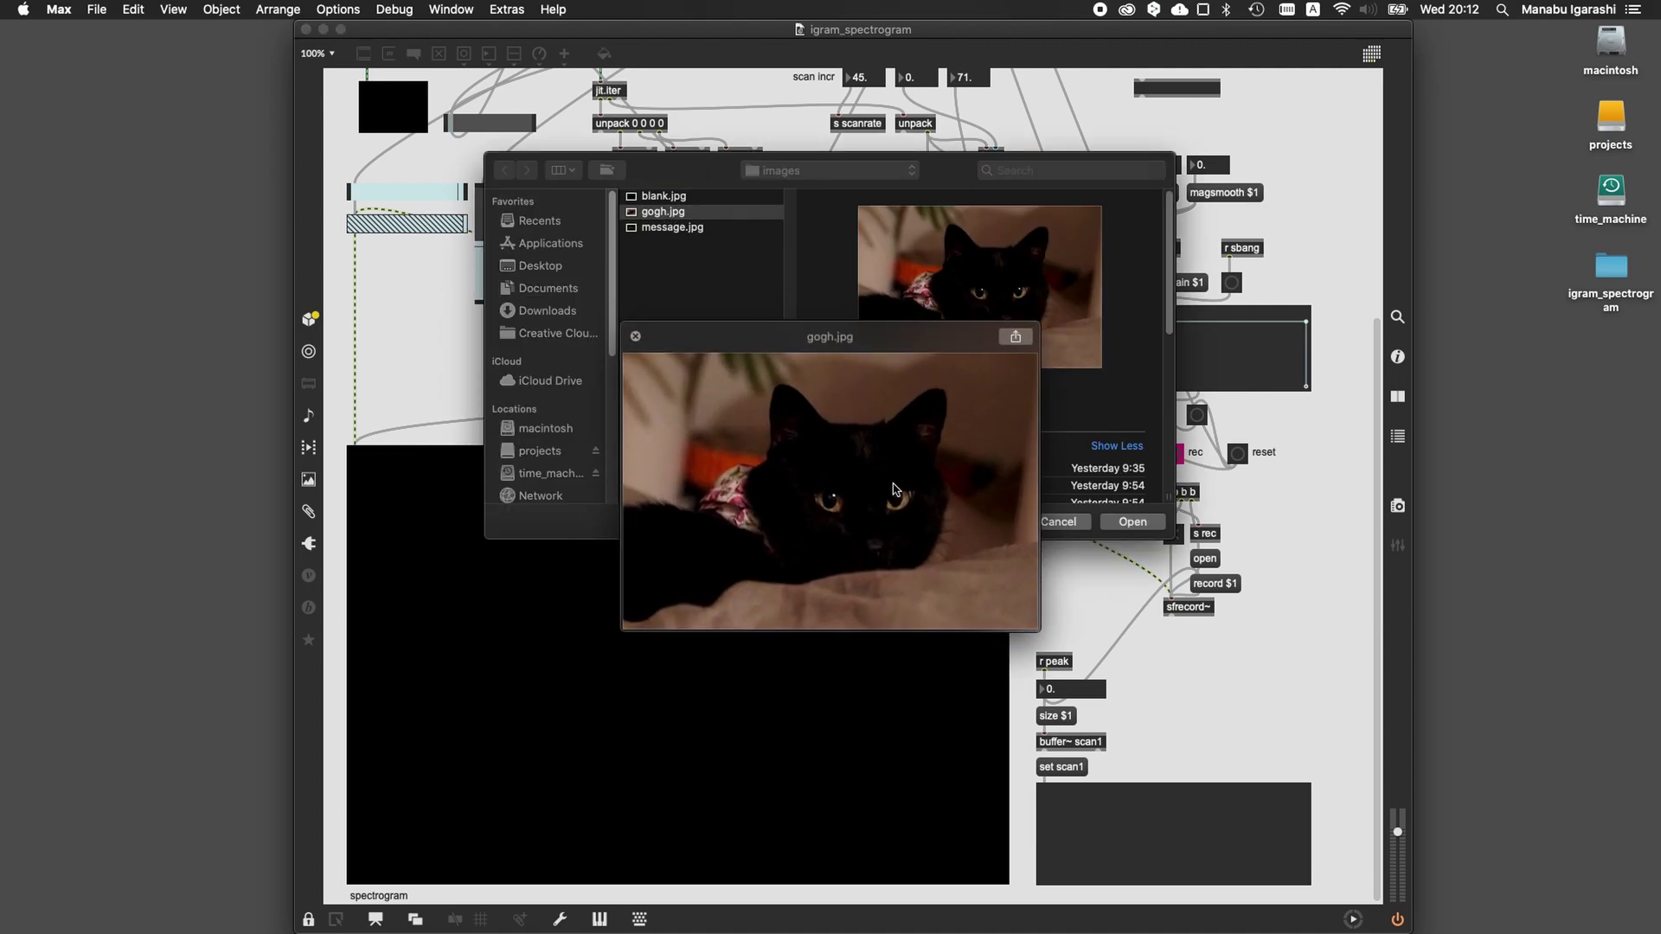
{"action": "key", "text": "space"}
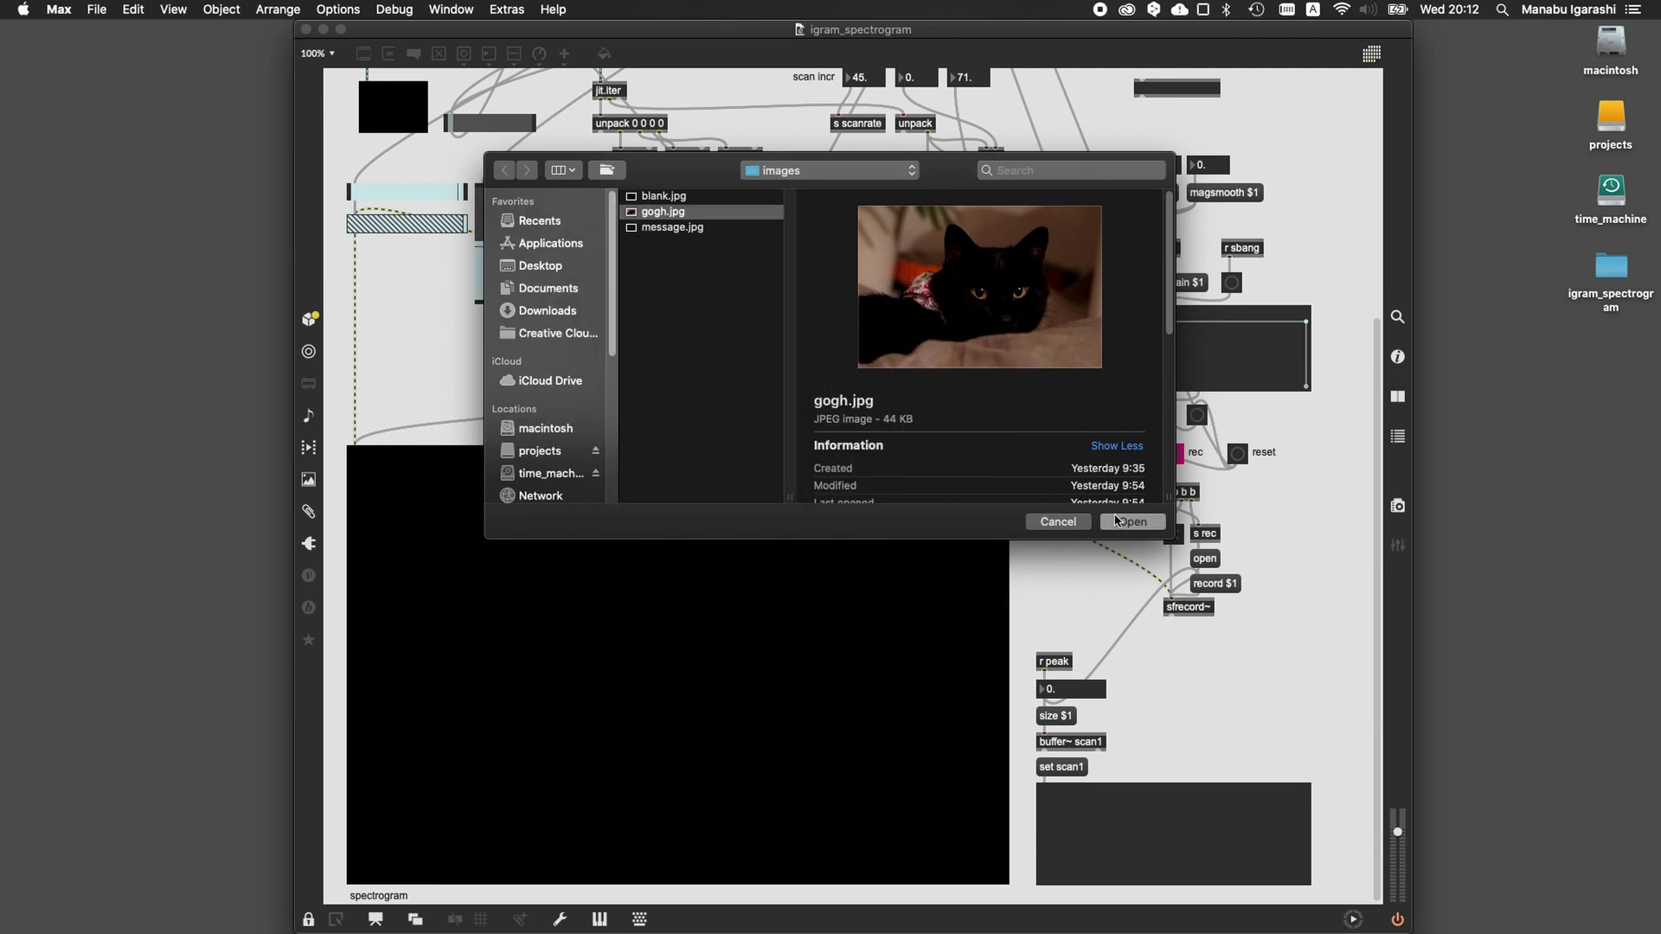
{"action": "left_click", "coordinate": [1123, 523]}
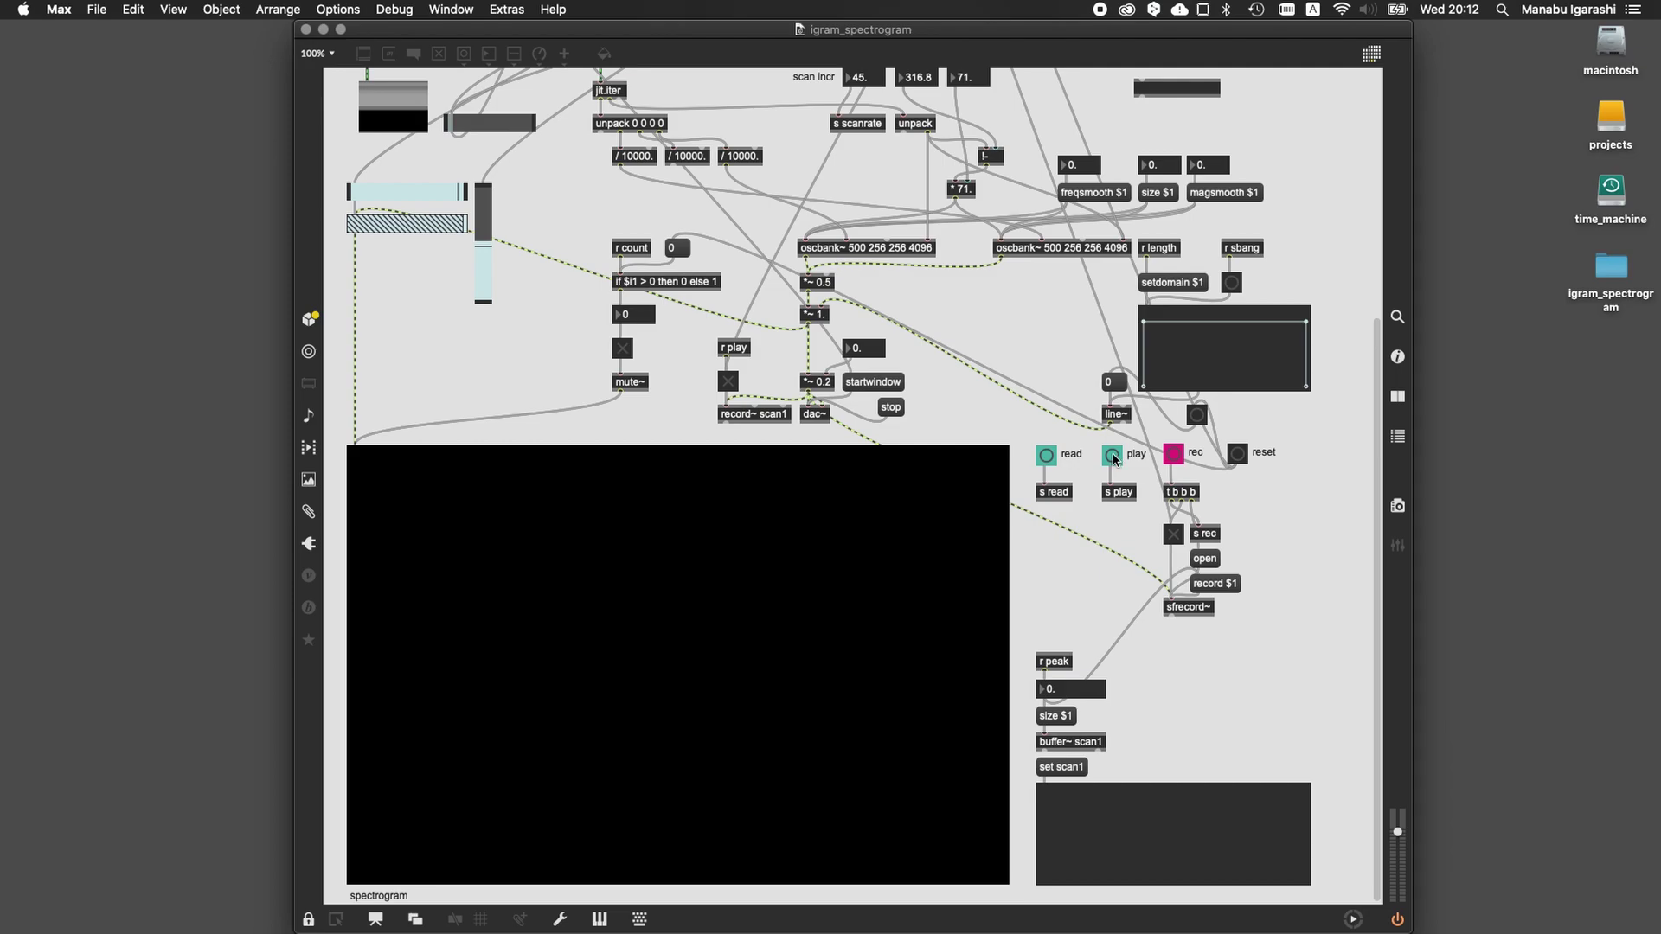
{"action": "left_click", "coordinate": [1113, 456]}
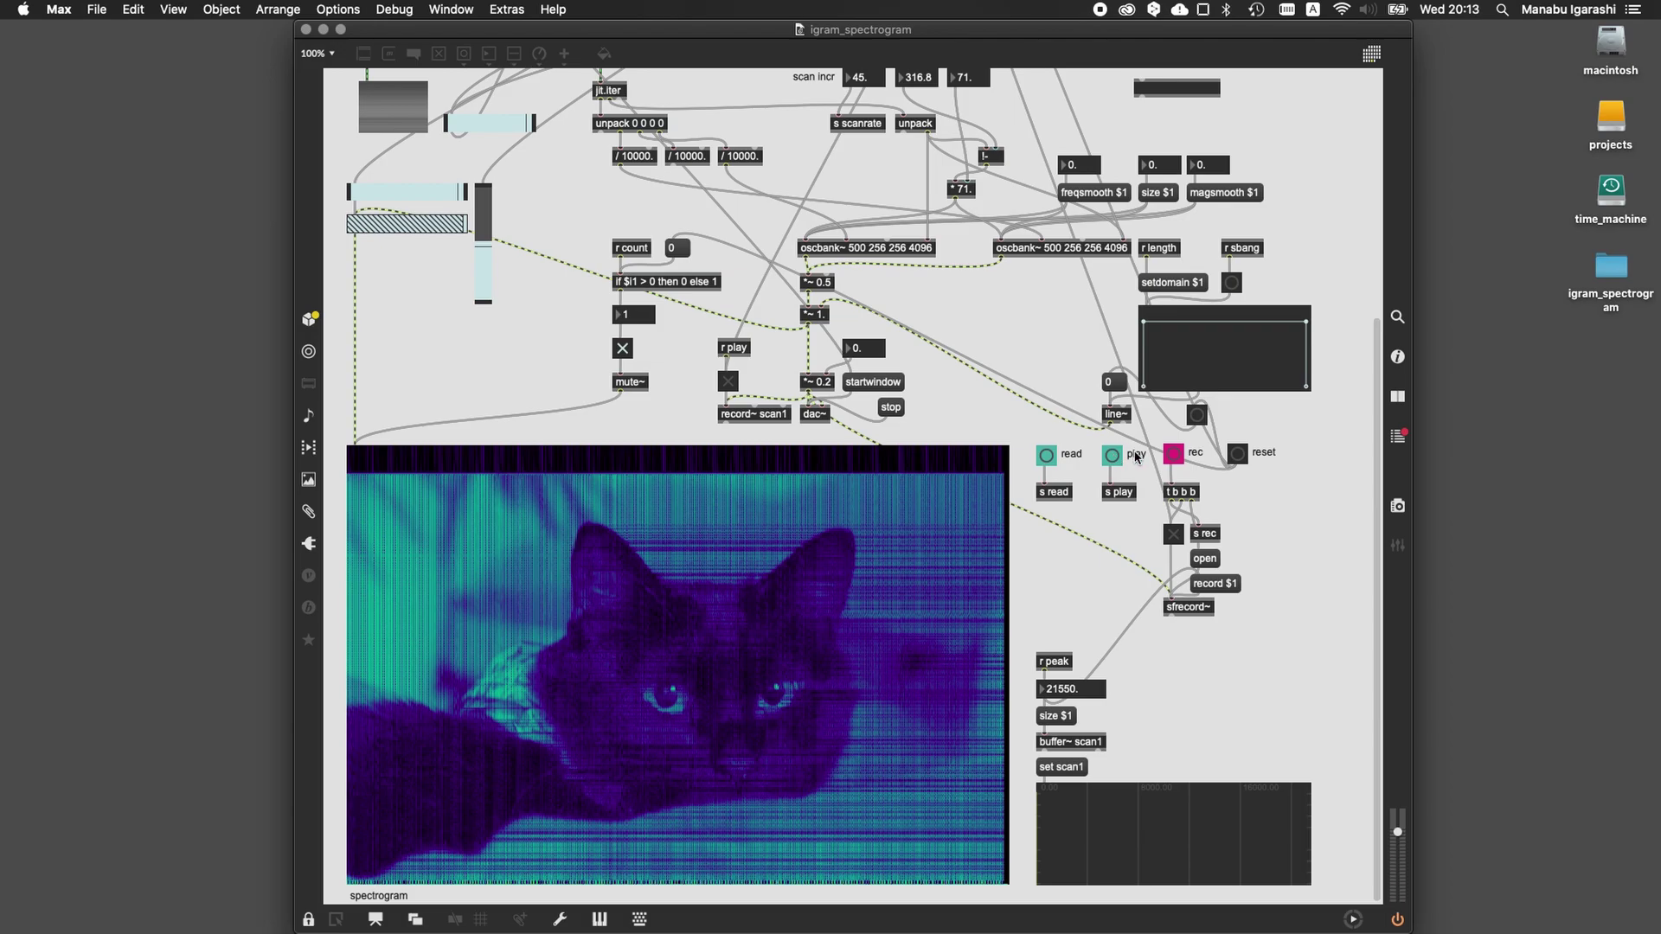
Step: Create a new patcher containing a spectroscope~ object and open that object's help file
{"action": "key", "text": "super+n"}
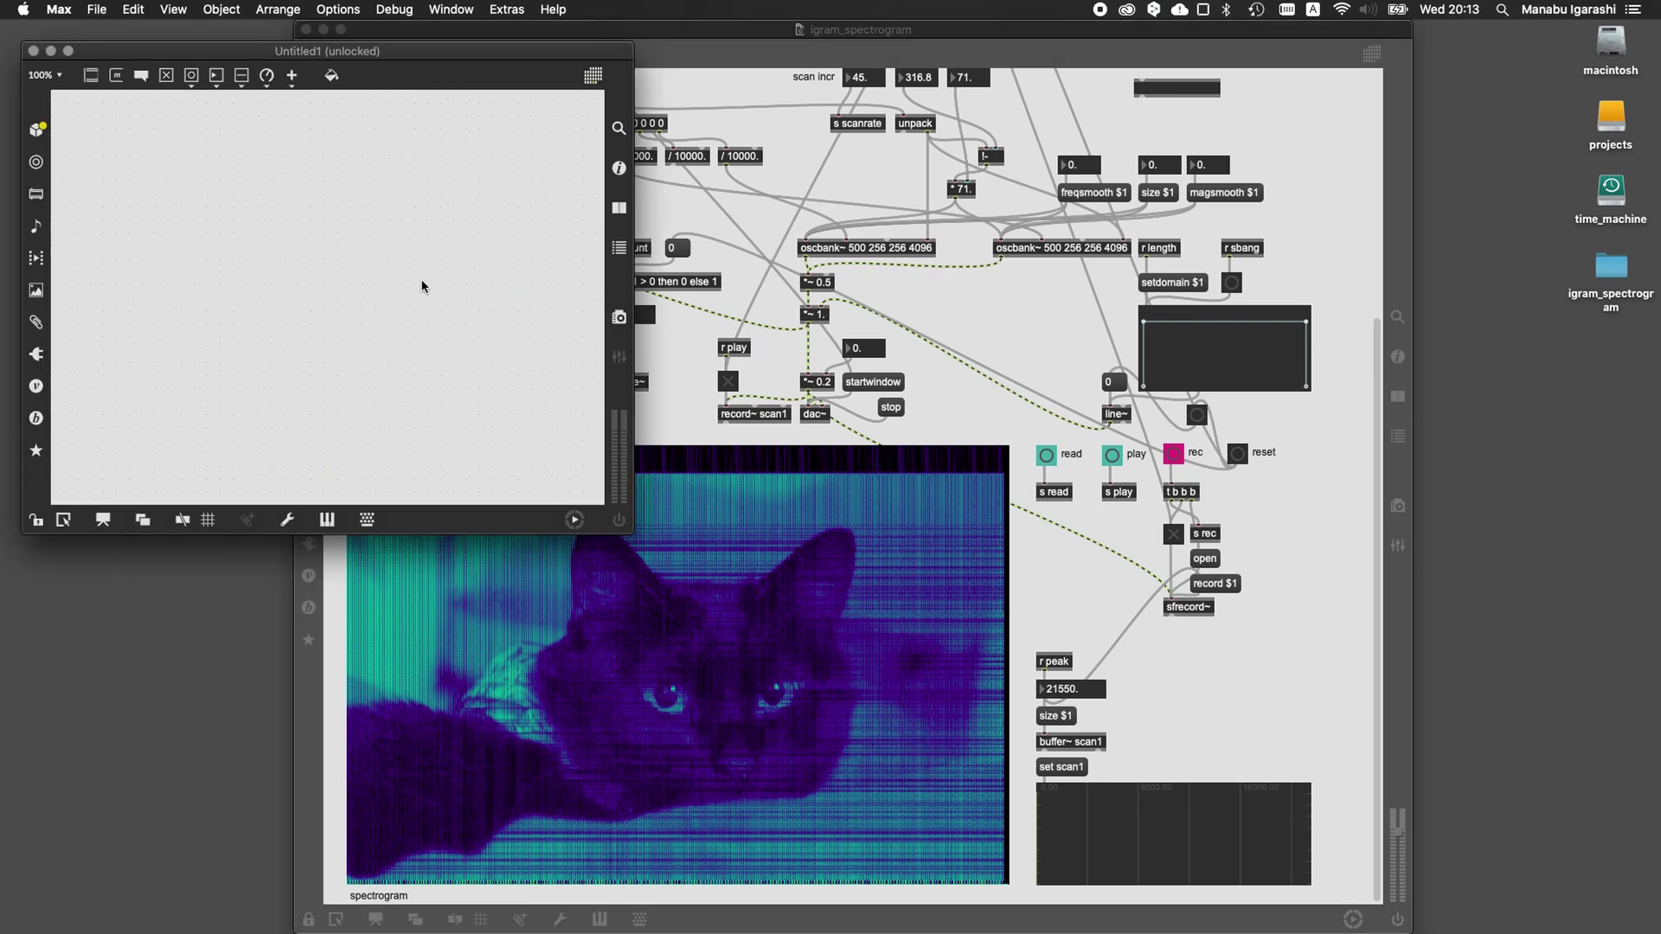
{"action": "type", "text": "n"}
{"action": "type", "text": "s"}
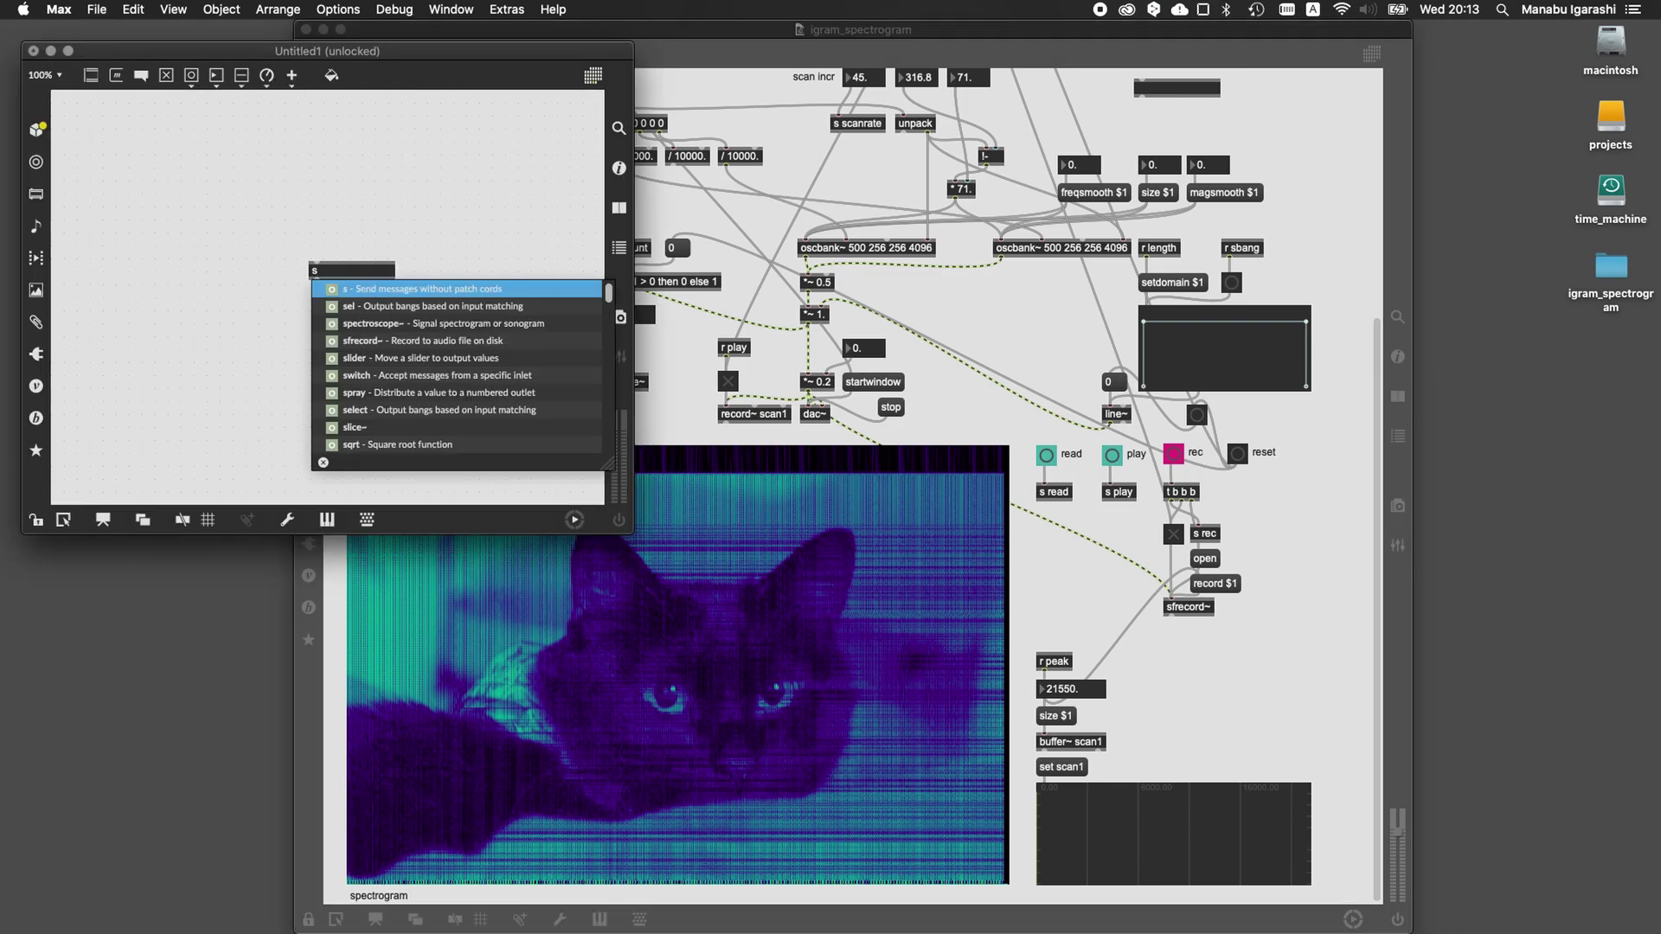
{"action": "type", "text": "pectroscope~"}
{"action": "key", "text": "Return"}
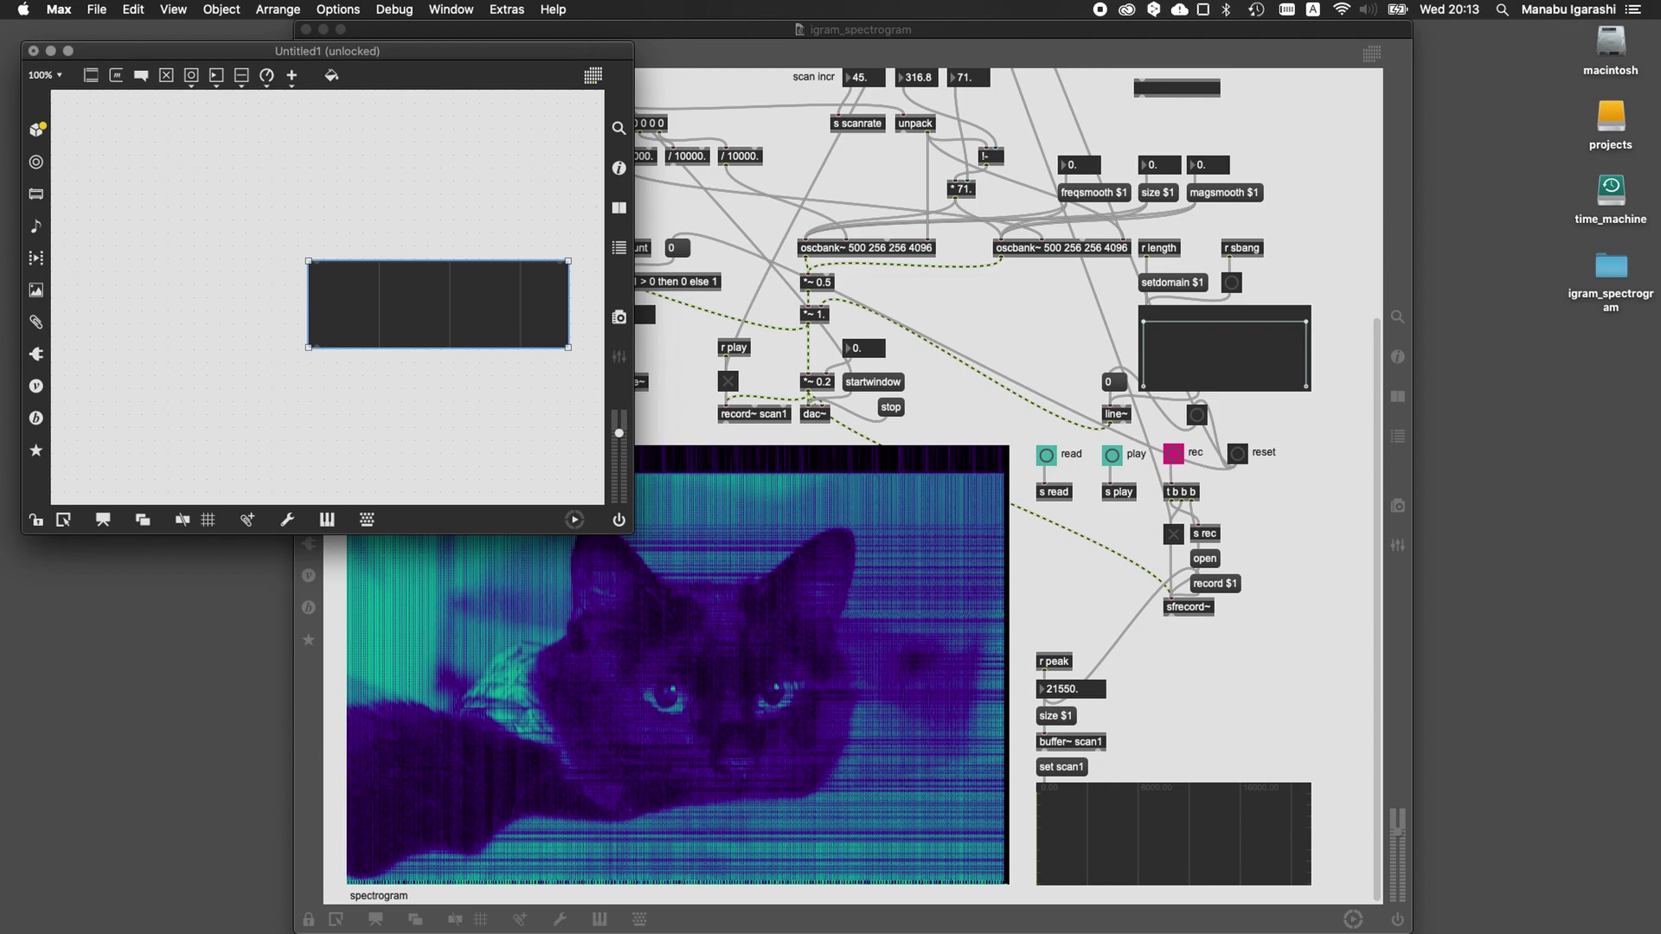
{"action": "right_click", "coordinate": [351, 272]}
{"action": "left_click", "coordinate": [406, 278]}
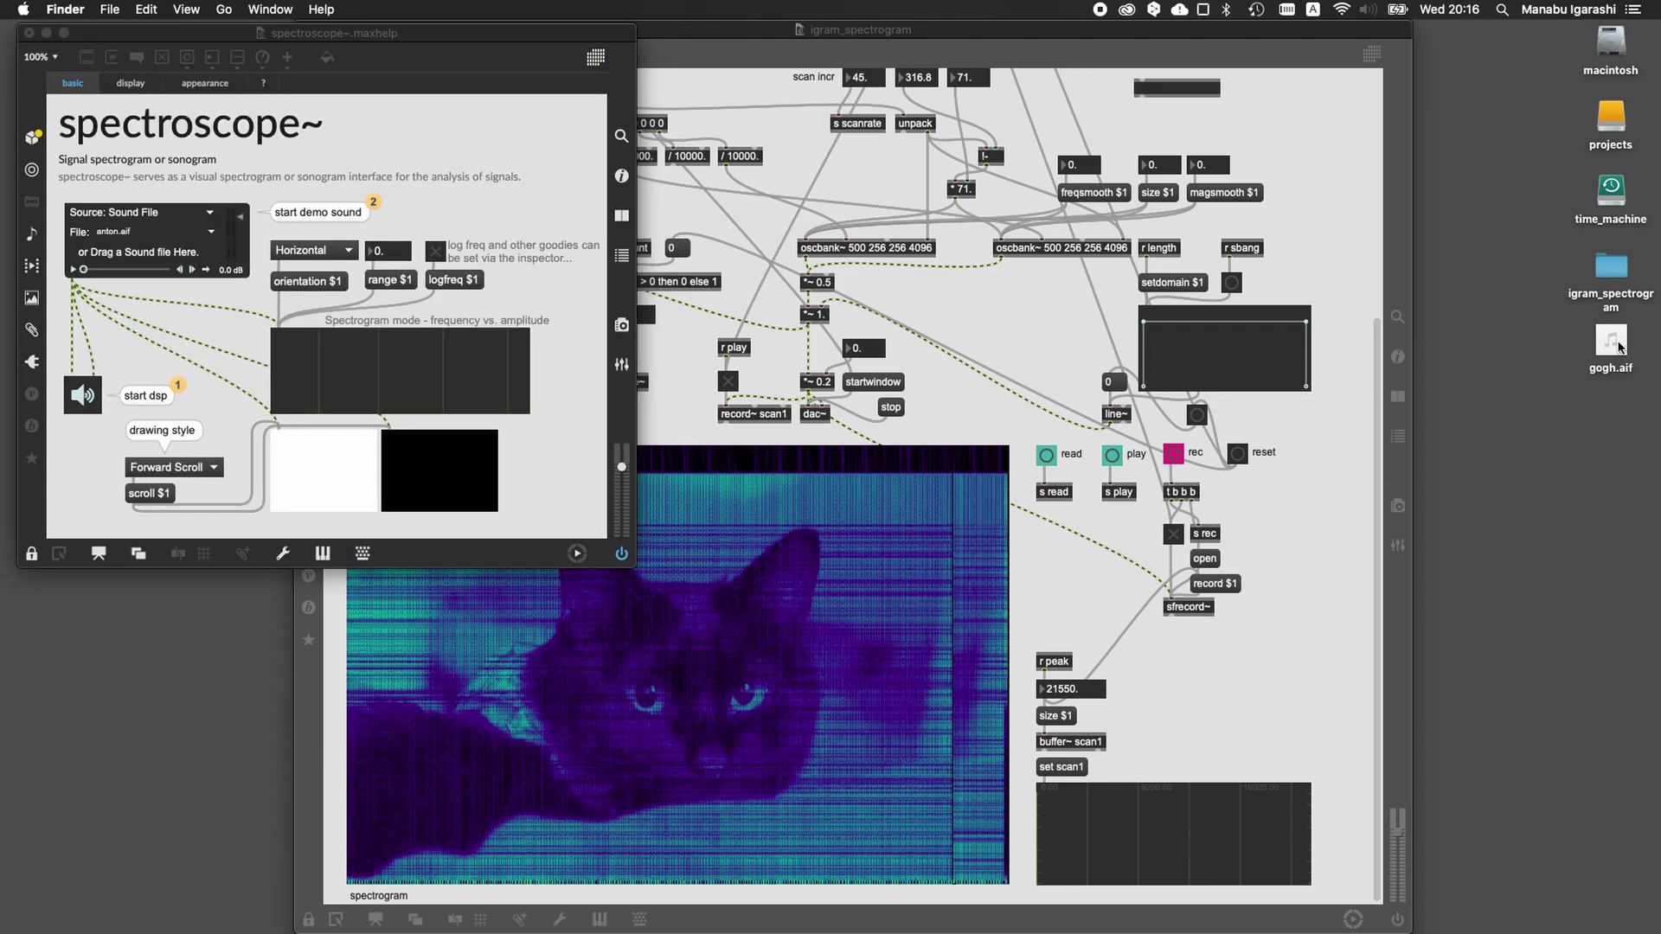
Step: Load gogh.aif from the desktop into the help patch, enlarge the window to fill the screen, and play the sound file
{"action": "left_click_drag", "start_coordinate": [1620, 349], "coordinate": [413, 227]}
{"action": "left_click_drag", "start_coordinate": [292, 566], "coordinate": [1657, 930]}
{"action": "key", "text": "super+e"}
{"action": "left_click", "coordinate": [75, 273]}
{"action": "key", "text": "super+e"}
{"action": "left_click", "coordinate": [74, 269]}
Step: Unlock the help patch and enlarge the black sonogram display to fill most of the empty area beside it
{"action": "key", "text": "super+e"}
{"action": "left_click", "coordinate": [445, 472]}
{"action": "left_click_drag", "start_coordinate": [499, 512], "coordinate": [1179, 871]}
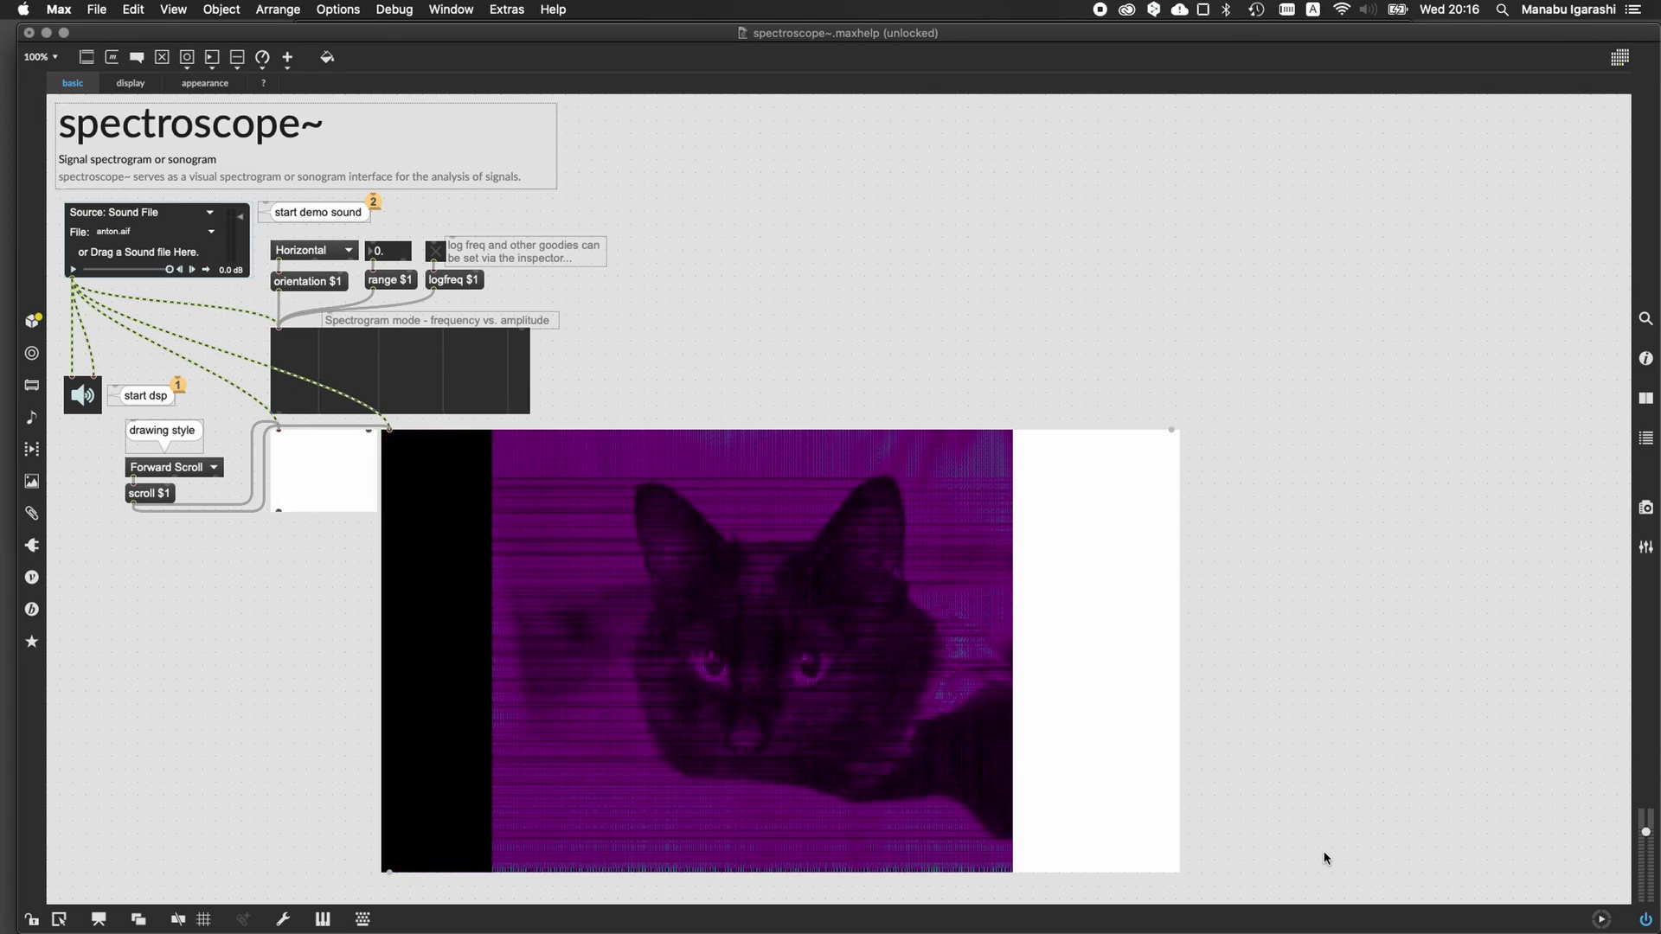
Step: Switch to Ableton Live and import message.jpg into the IgramSpectrogram device
{"action": "key", "text": "ctrl+Right"}
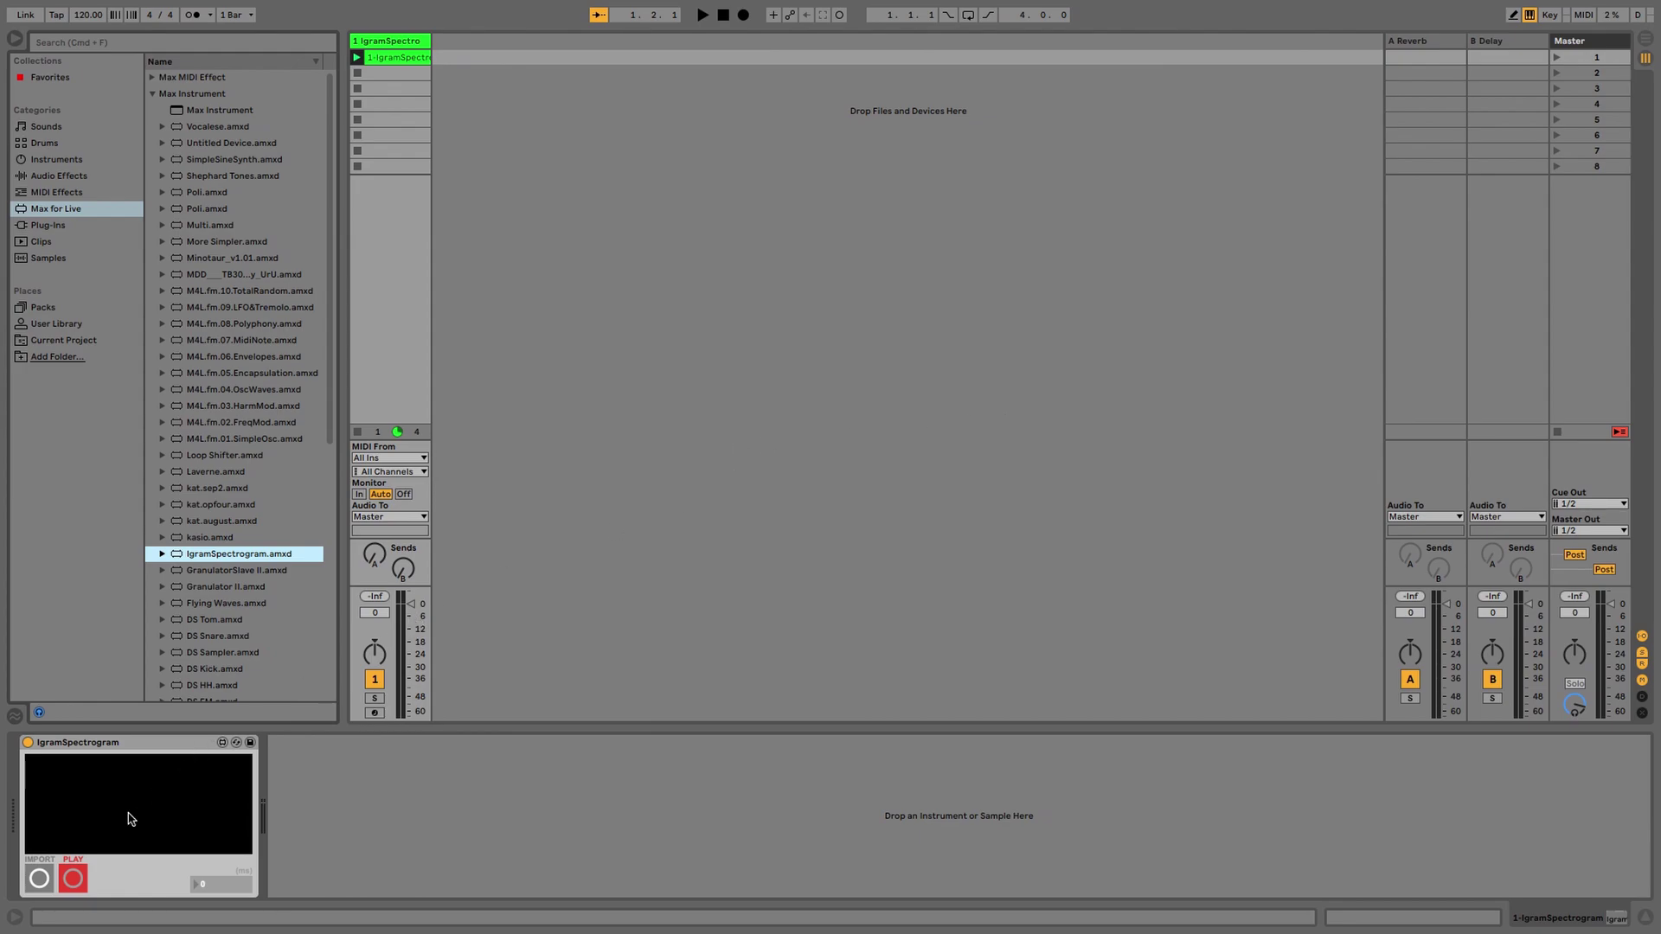
{"action": "left_click", "coordinate": [40, 879]}
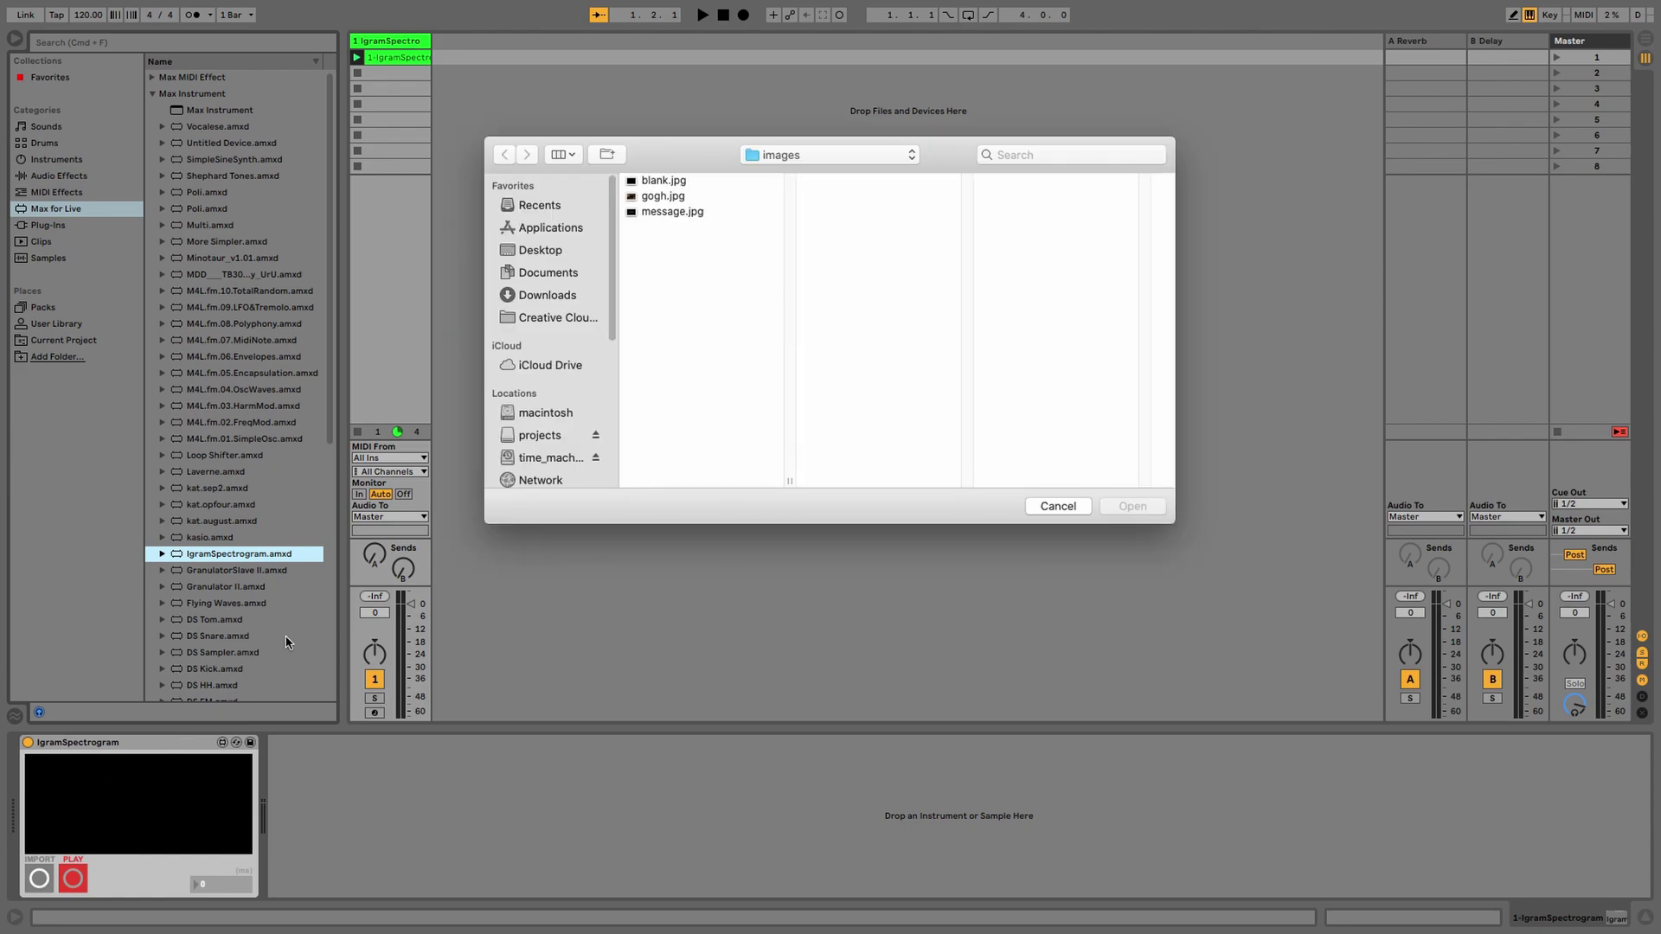
{"action": "double_click", "coordinate": [671, 211]}
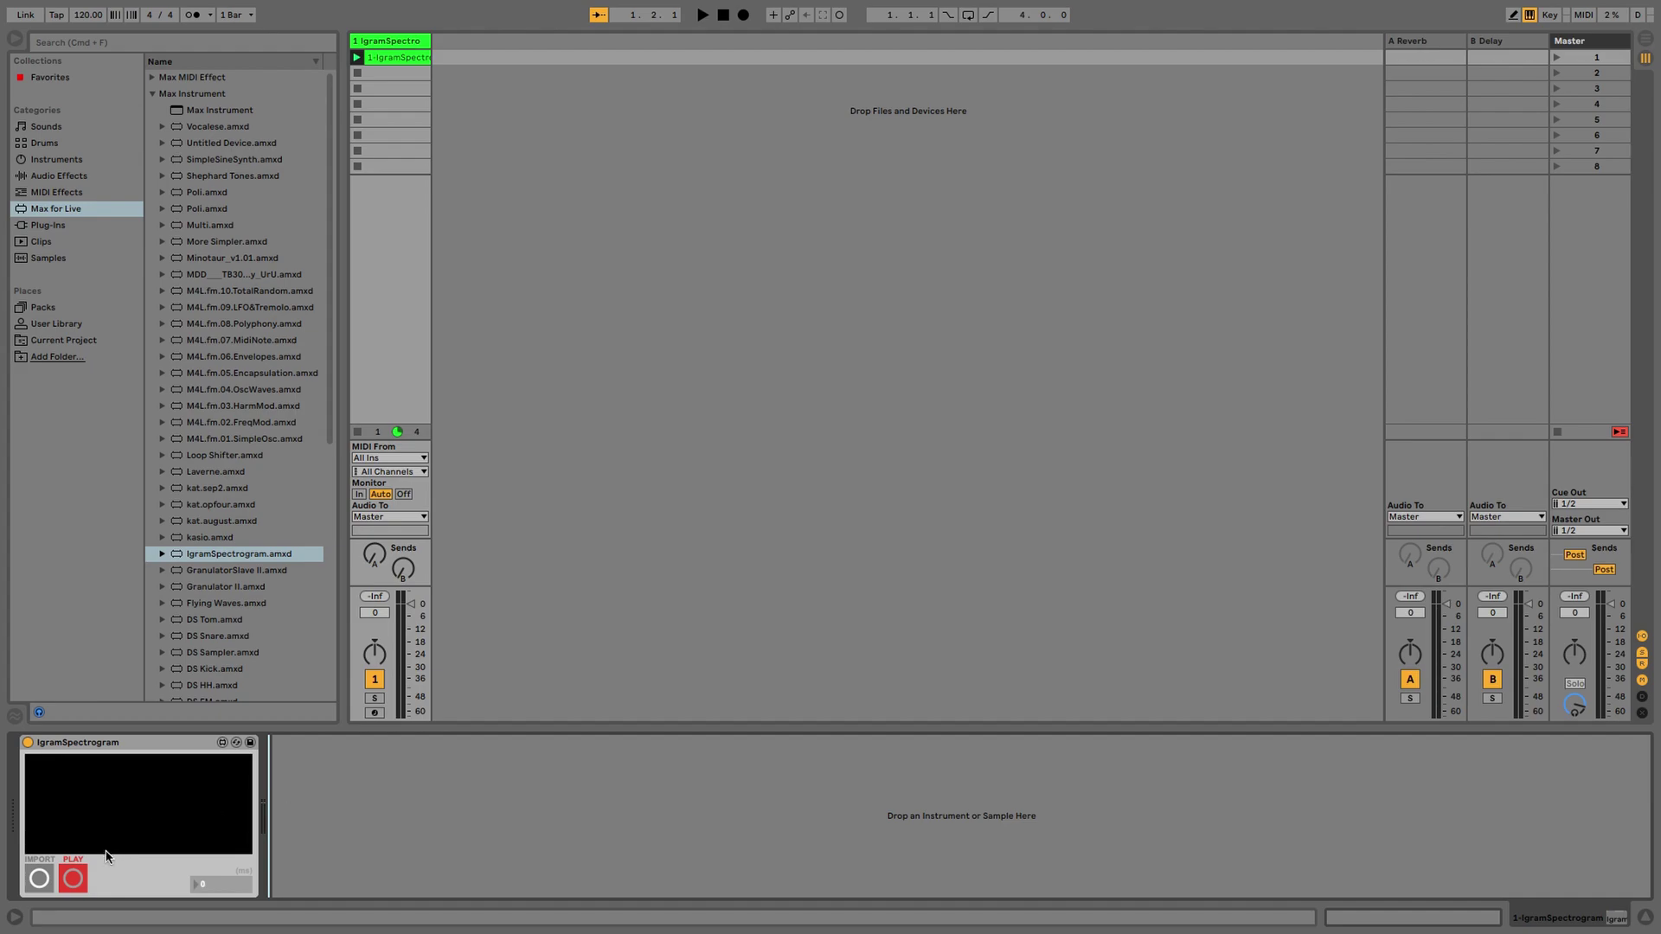
Step: Play the imported image through the IgramSpectrogram device and open the MIDI clip on its track
{"action": "left_click", "coordinate": [43, 879]}
{"action": "key", "text": "Escape"}
{"action": "left_click", "coordinate": [73, 882]}
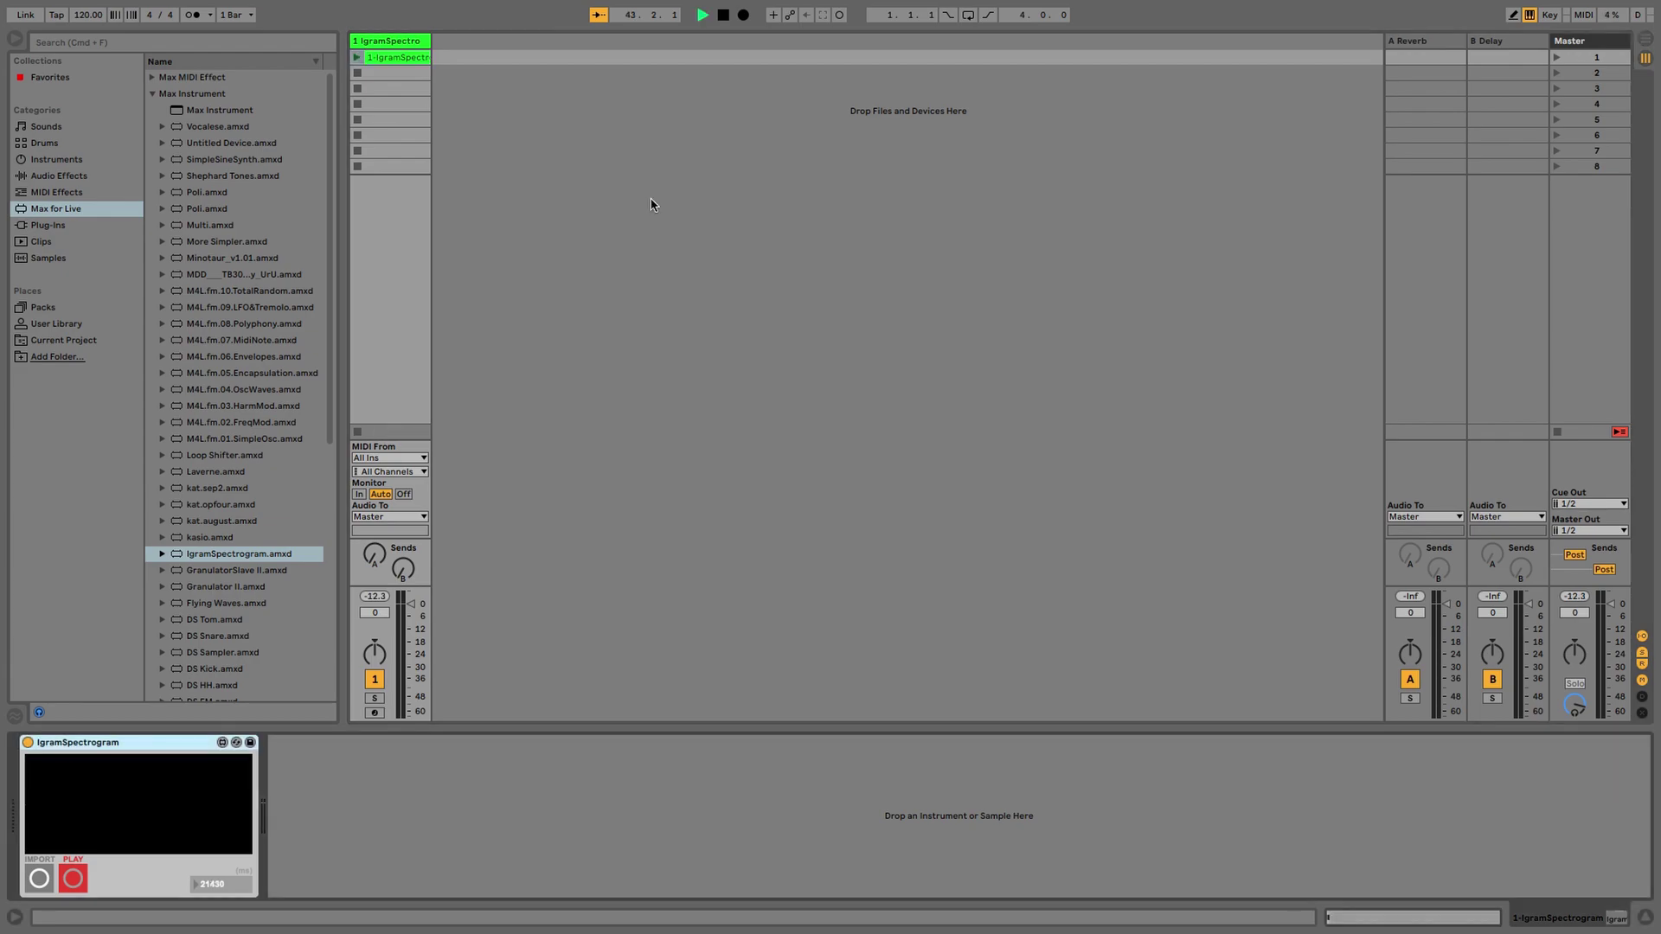
{"action": "double_click", "coordinate": [400, 58]}
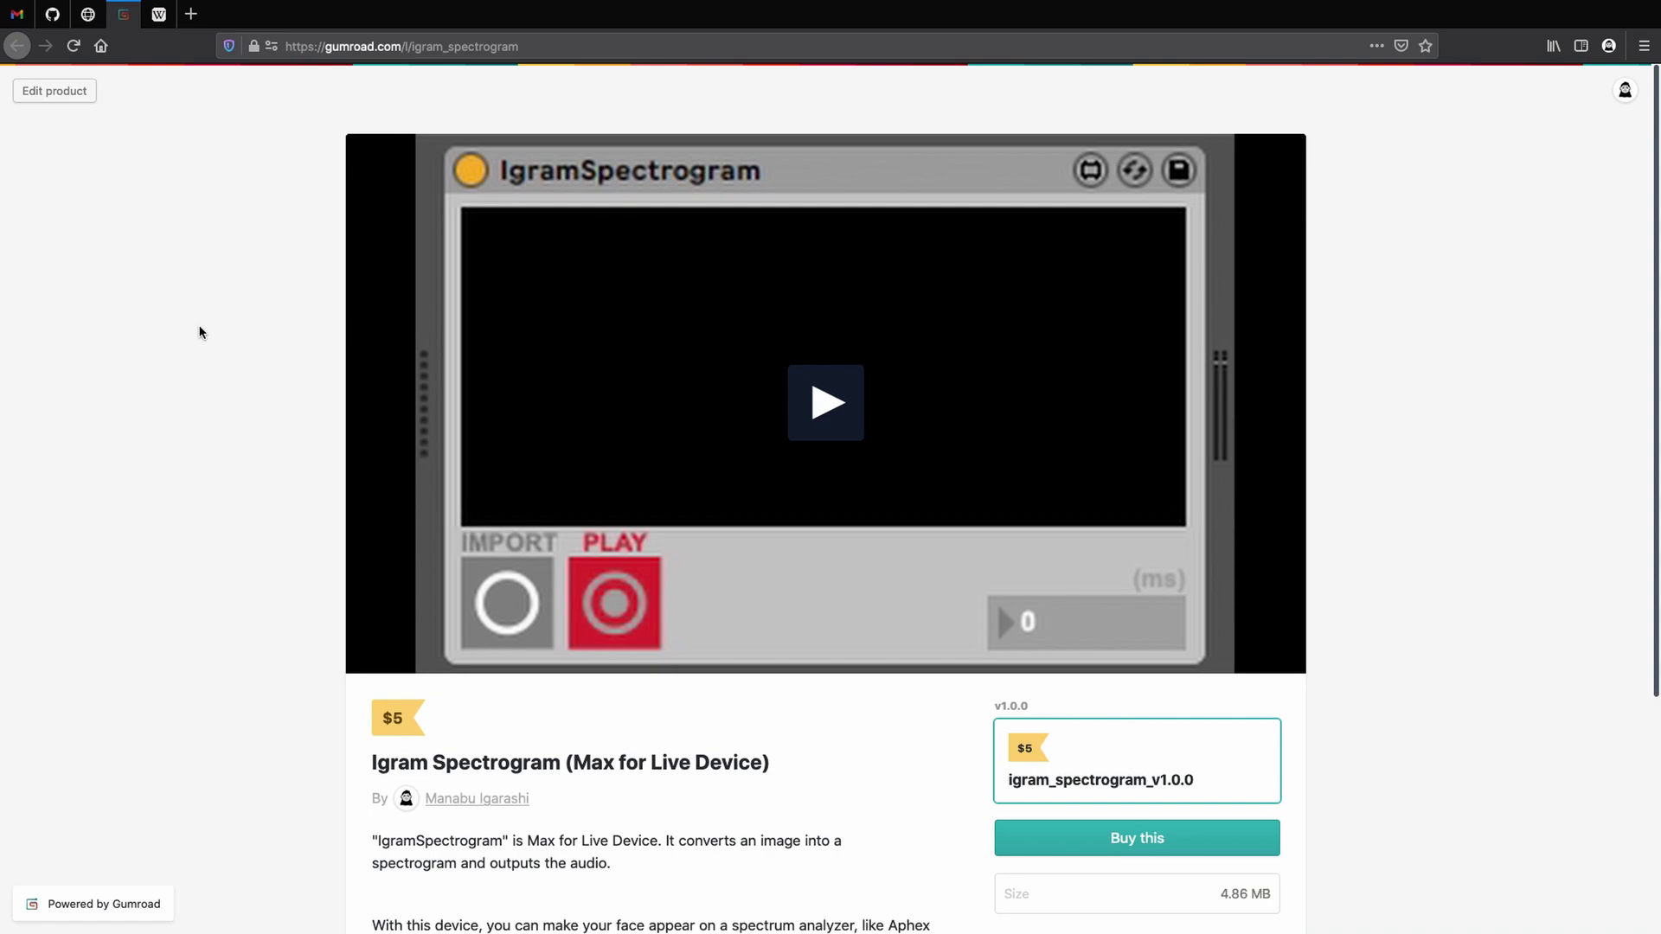
Step: Switch to the Japanese Wikipedia article on Arnold Schönberg and look through its section on his life and music
{"action": "key", "text": "ctrl+Tab"}
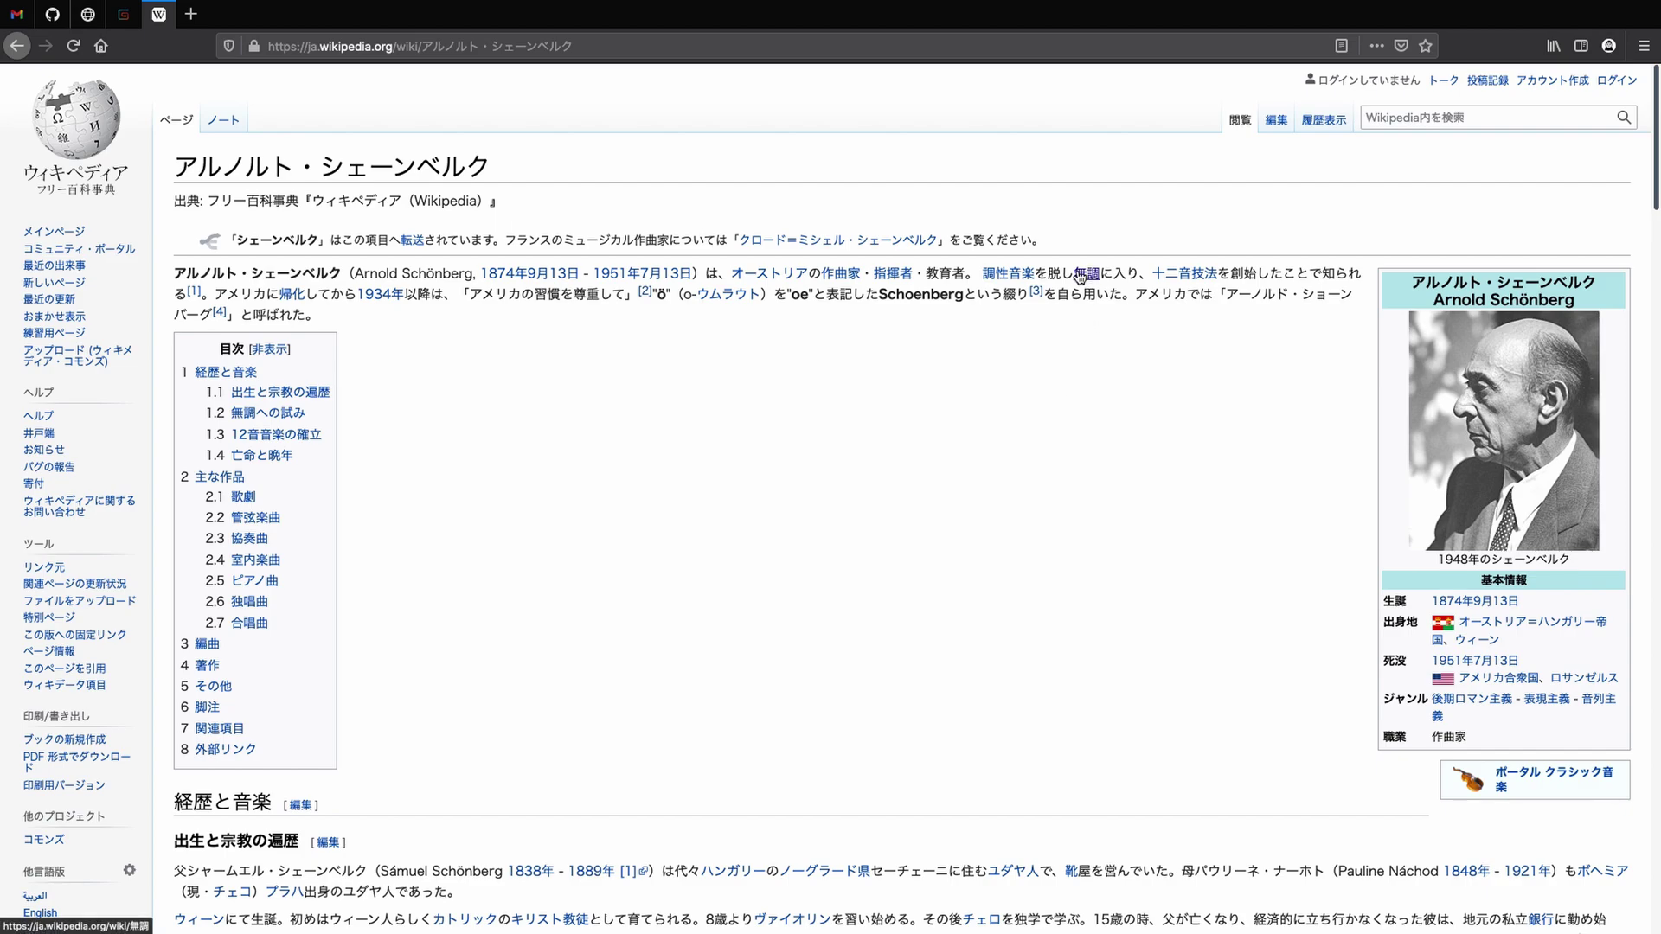
{"action": "mouse_move", "coordinate": [1079, 279]}
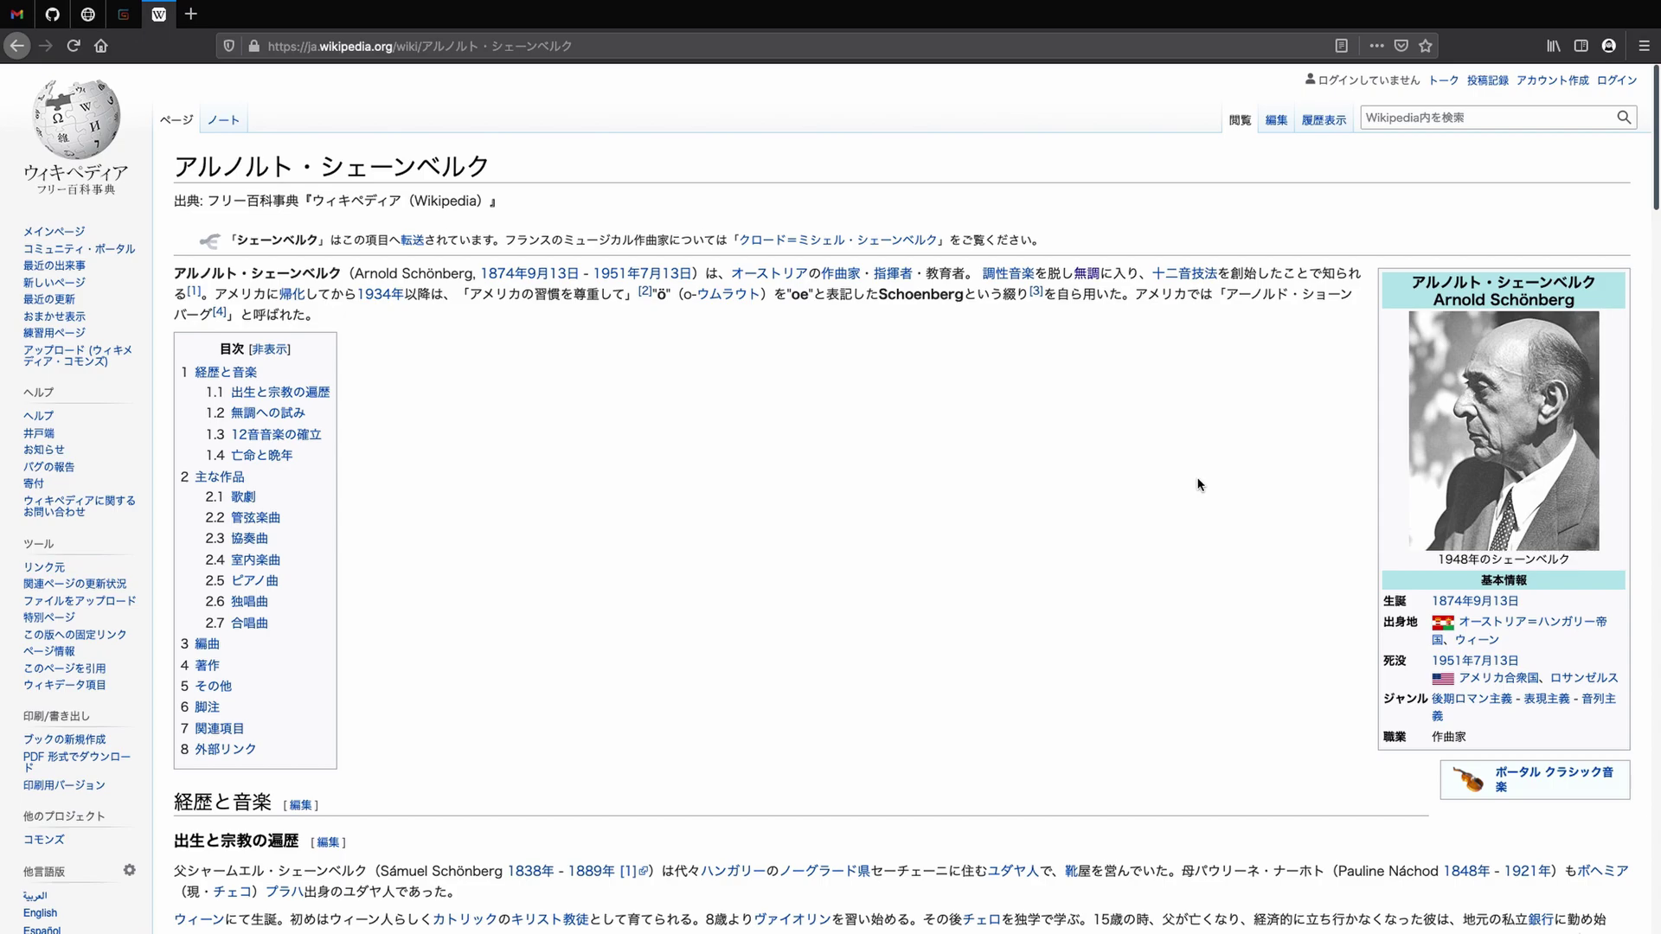
{"action": "scroll", "coordinate": [1198, 485], "scroll_direction": "down", "scroll_amount": 4}
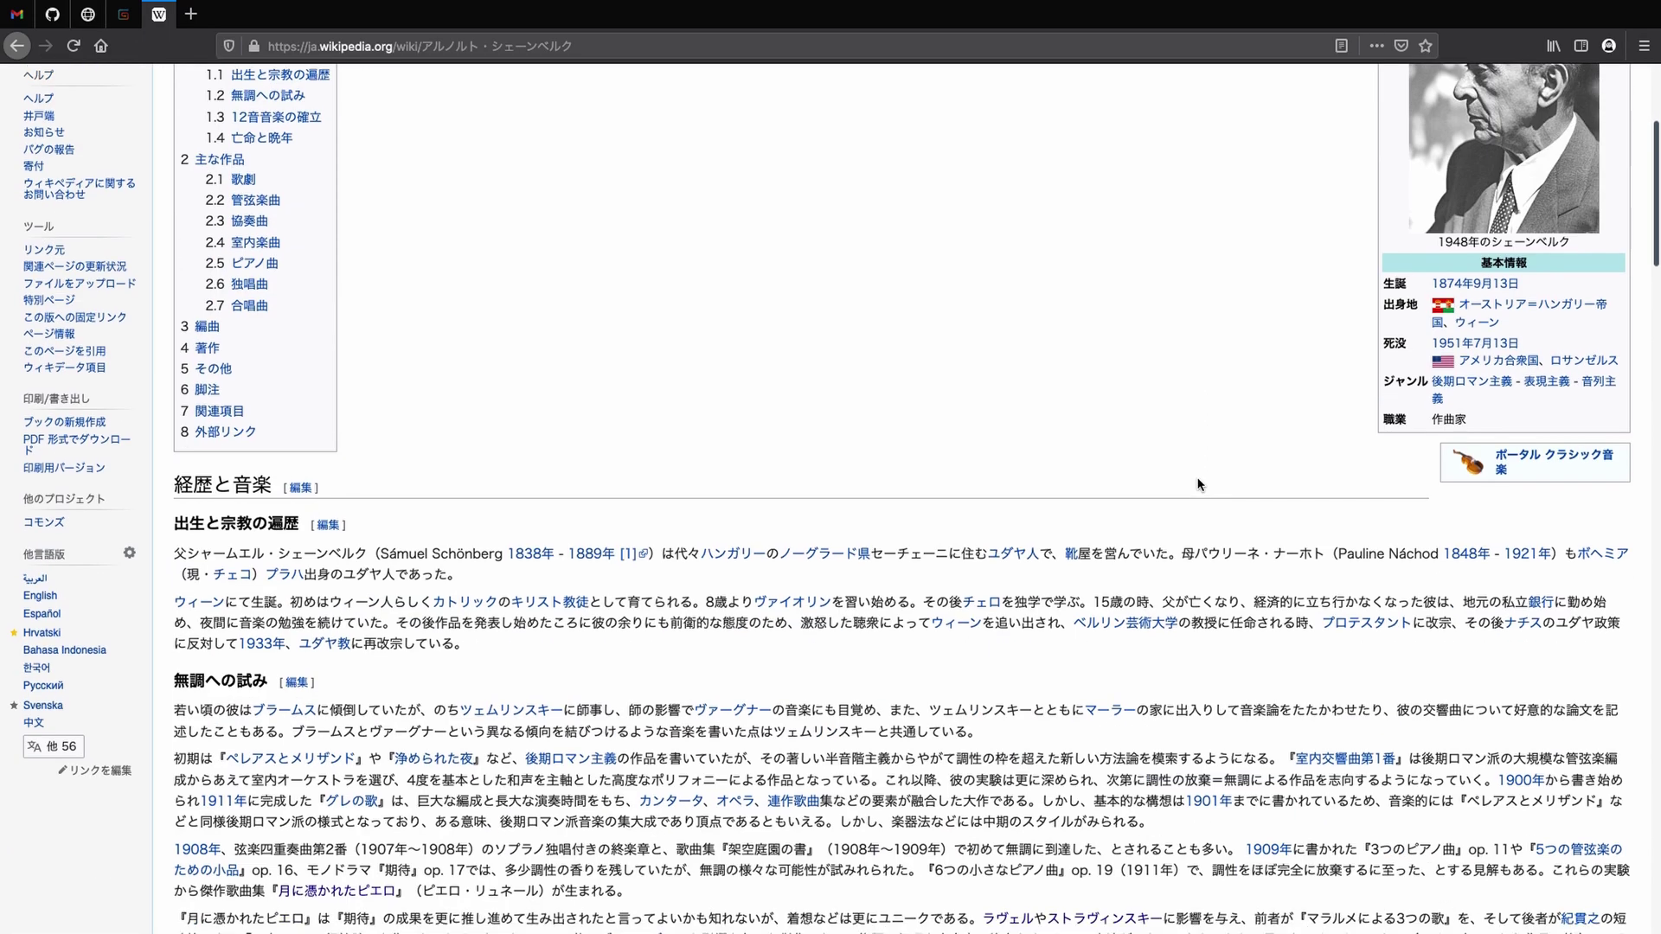